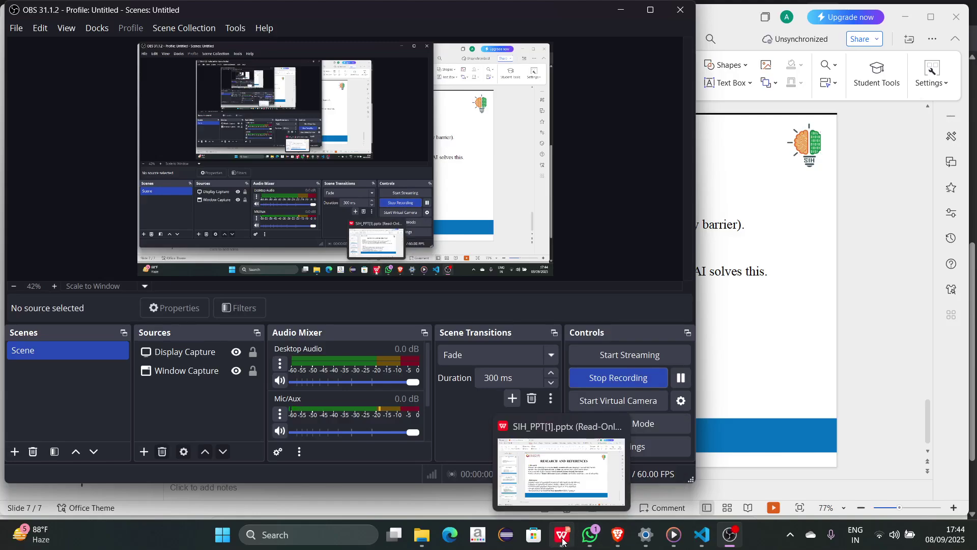
# - Review the Krishi Officer AI deck, from the title slide through Team Members to Impact and Benefits
pyautogui.click(563, 538)
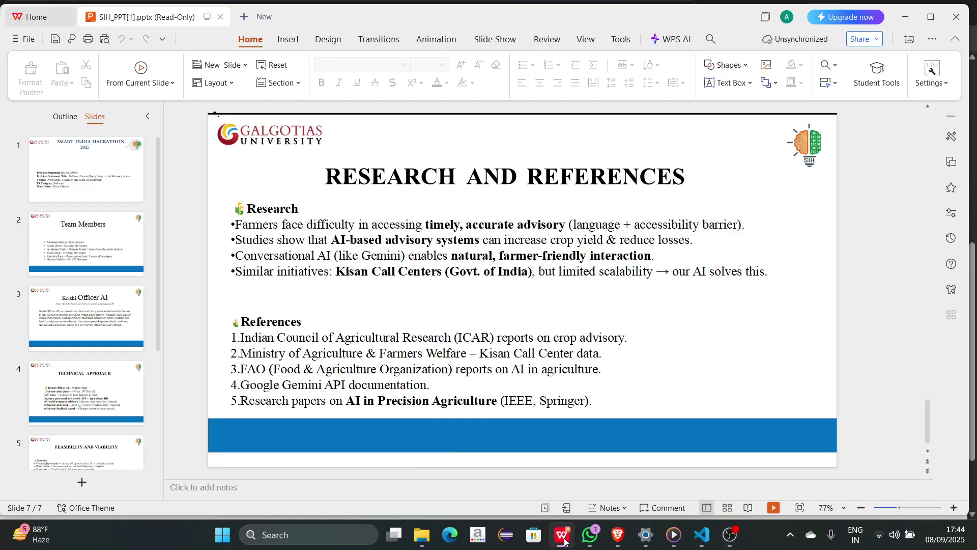
pyautogui.click(90, 175)
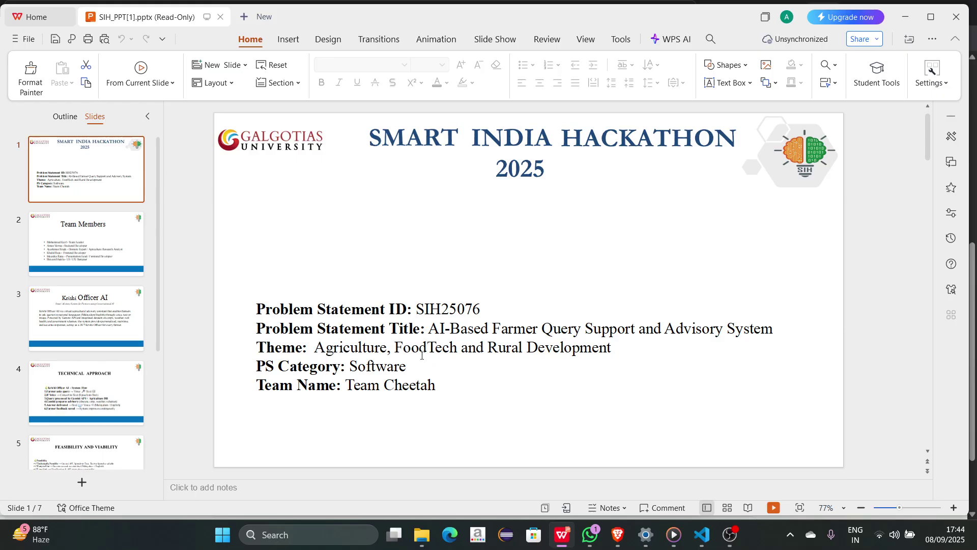
pyautogui.click(81, 247)
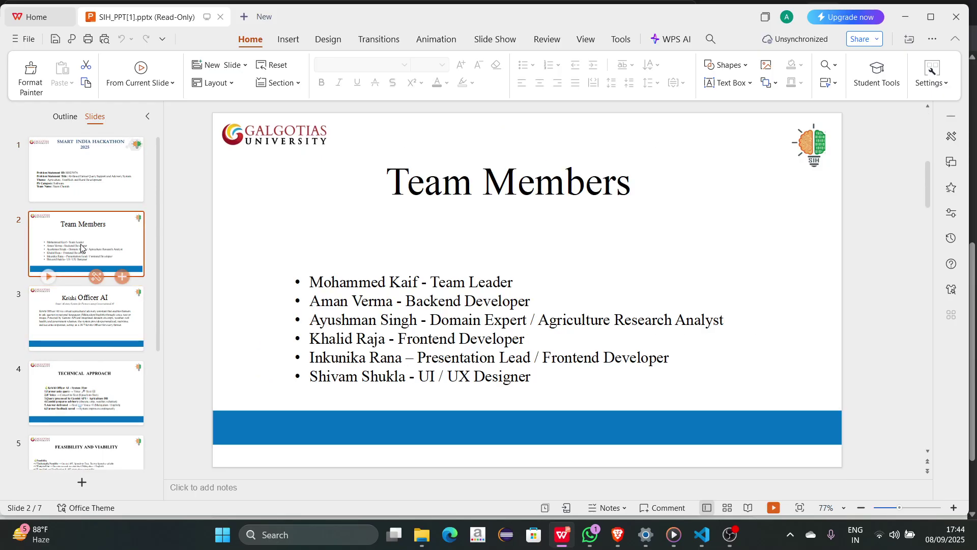
pyautogui.press('Down')
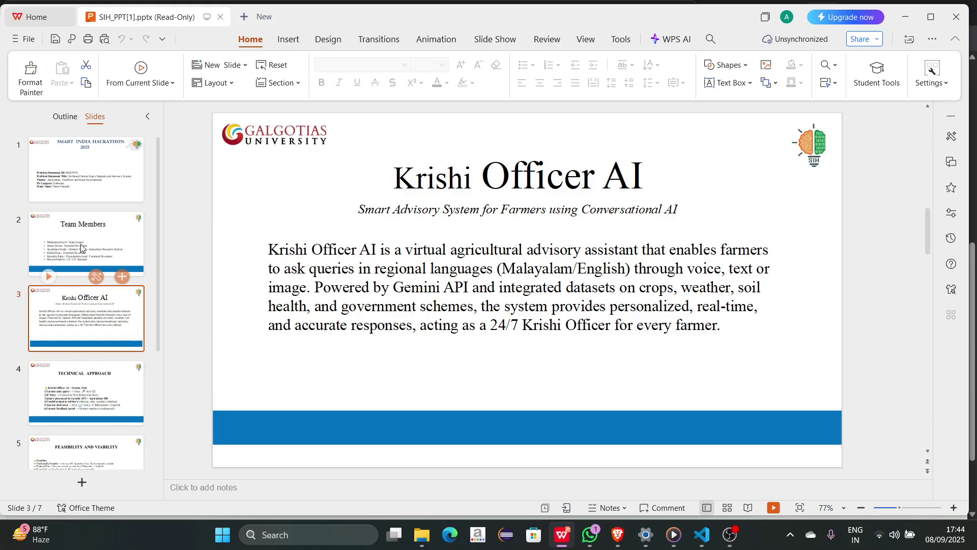
pyautogui.press('Down')
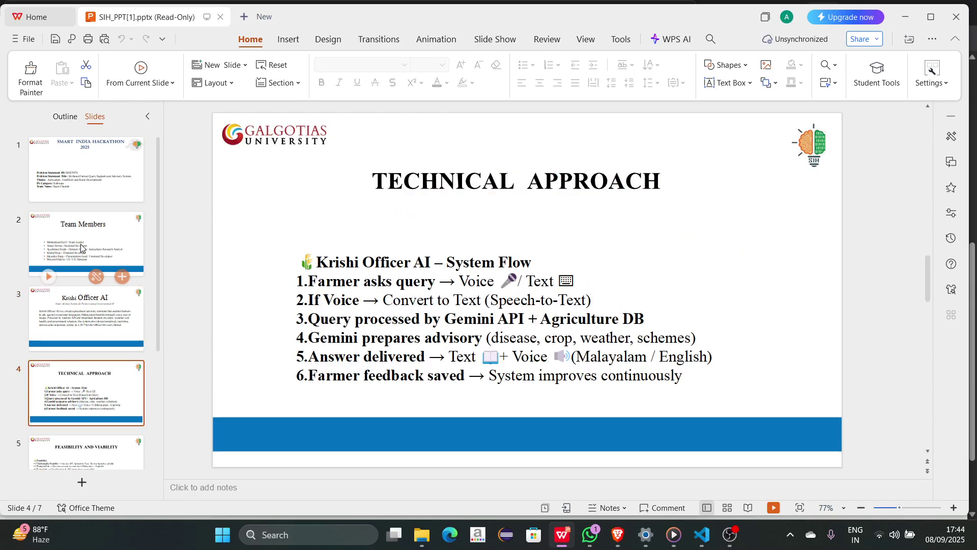
pyautogui.press('Down')
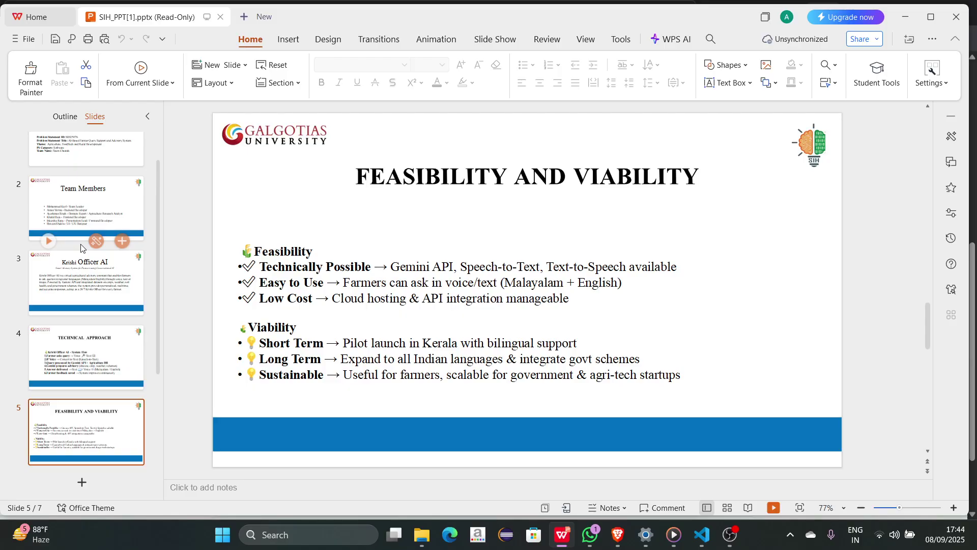
pyautogui.press('Down')
pyautogui.press('Down')
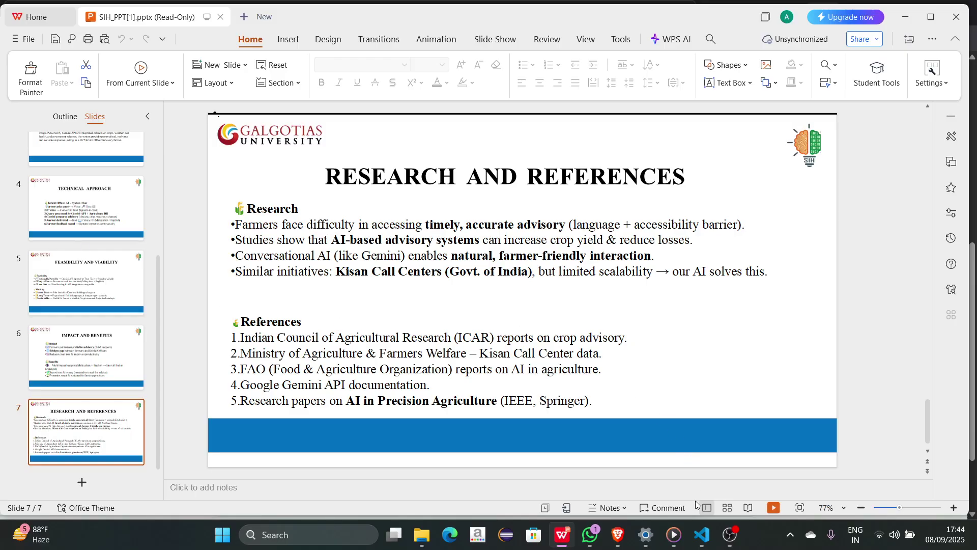
pyautogui.click(702, 534)
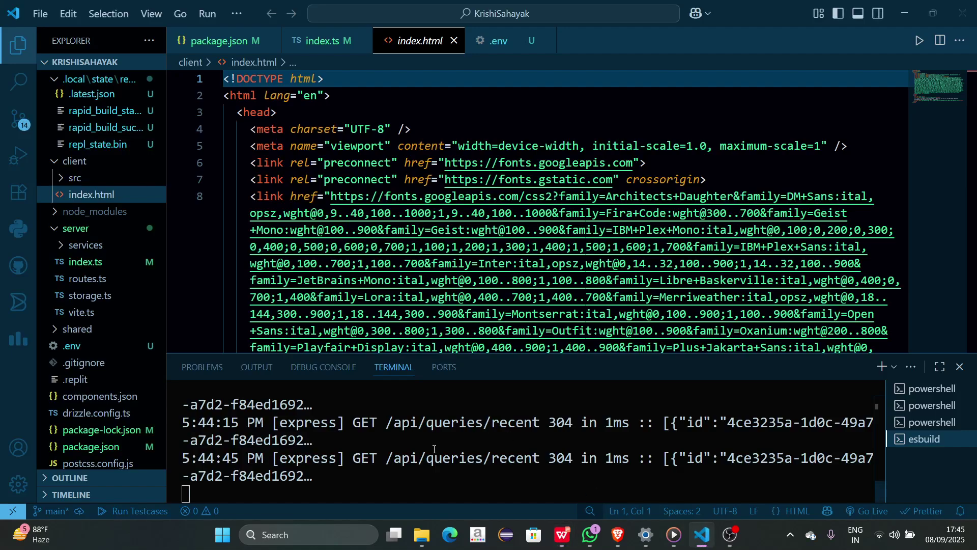
pyautogui.scroll(1, 435, 449)
pyautogui.scroll(2, 434, 448)
pyautogui.scroll(3, 434, 448)
pyautogui.scroll(3, 434, 448)
pyautogui.scroll(-1, 433, 449)
pyautogui.scroll(-1, 434, 449)
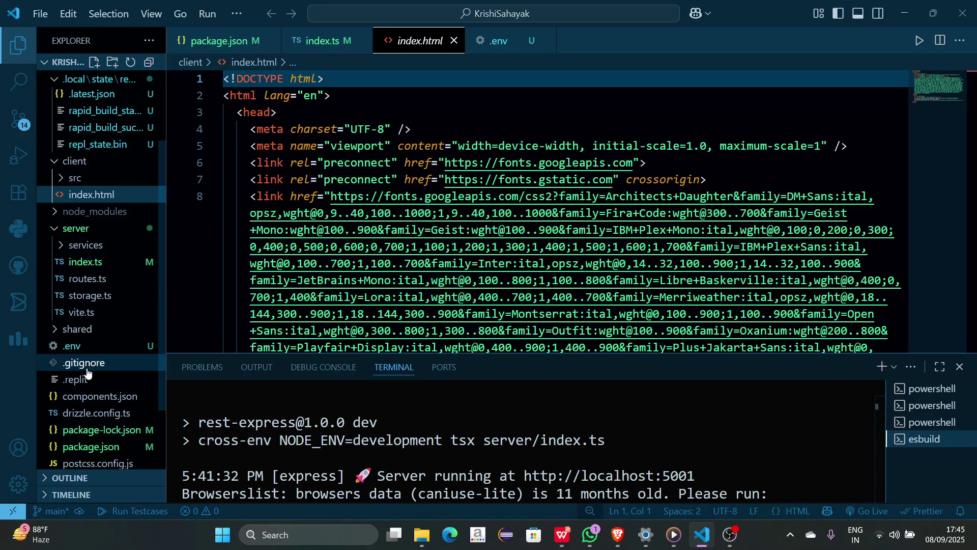
pyautogui.scroll(-3, 76, 367)
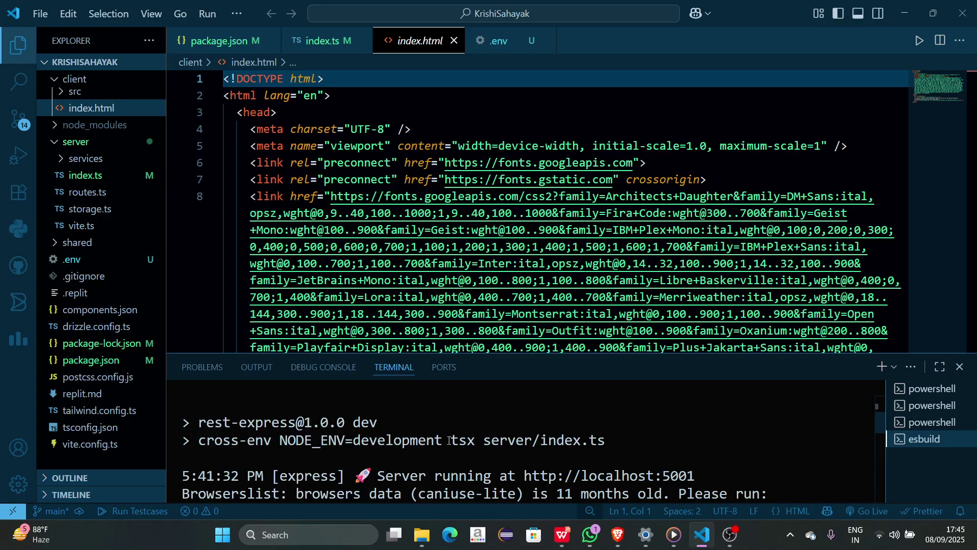
pyautogui.keyDown('ctrl'); pyautogui.click(626, 477); pyautogui.keyUp('ctrl')
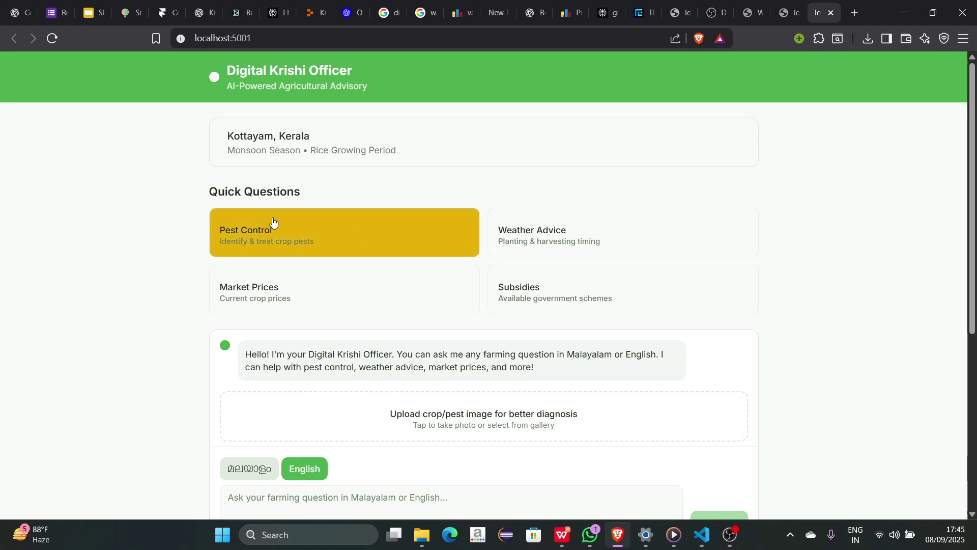
pyautogui.scroll(-2, 518, 342)
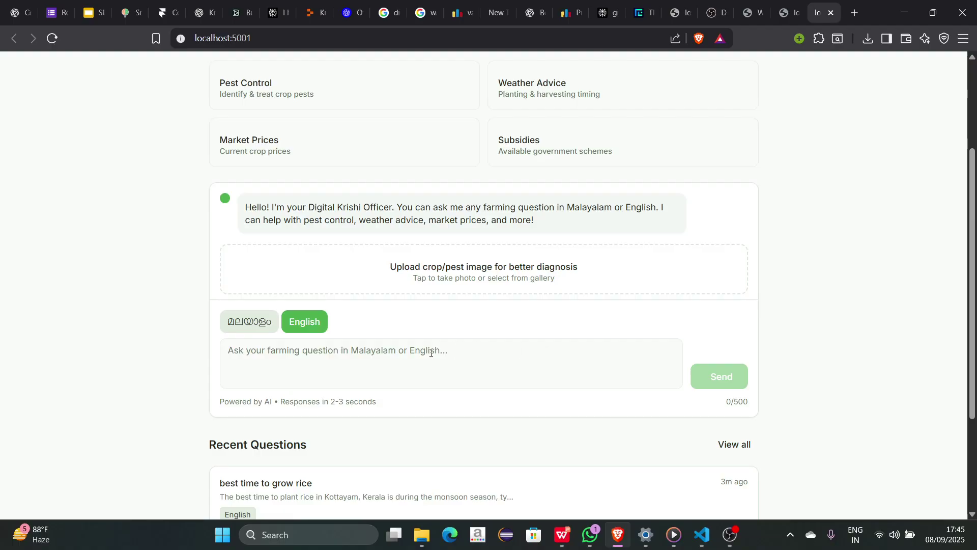
# - Enter 'best time to grow rice' in the question box, correcting the misspelled word
pyautogui.click(426, 350)
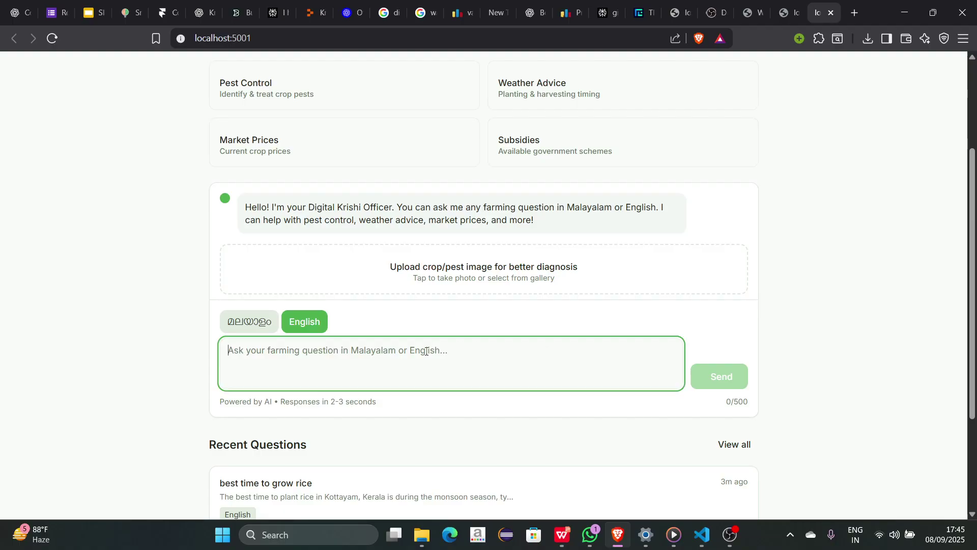
pyautogui.write('best time to grow rice')
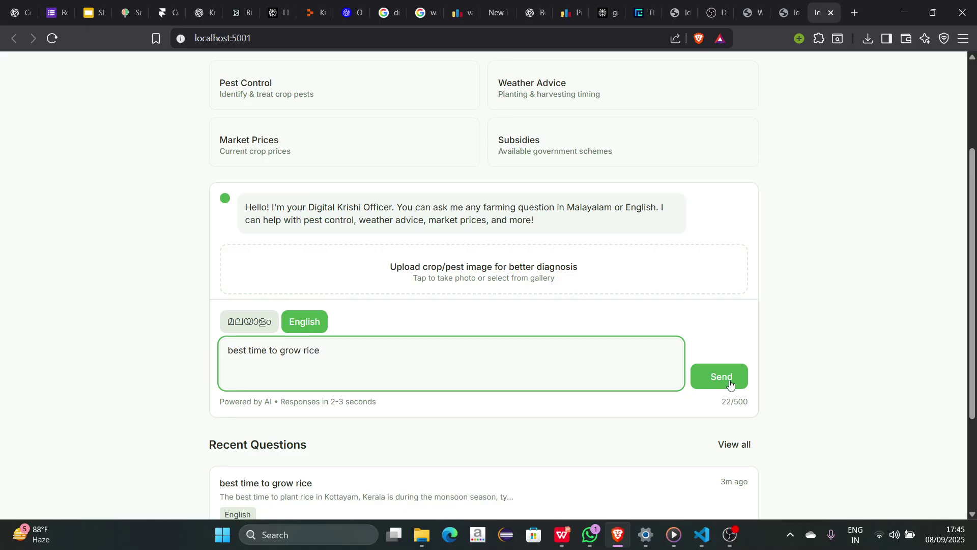
# - Send the rice question and read the June–August monsoon planting advice for Kottayam
pyautogui.click(721, 376)
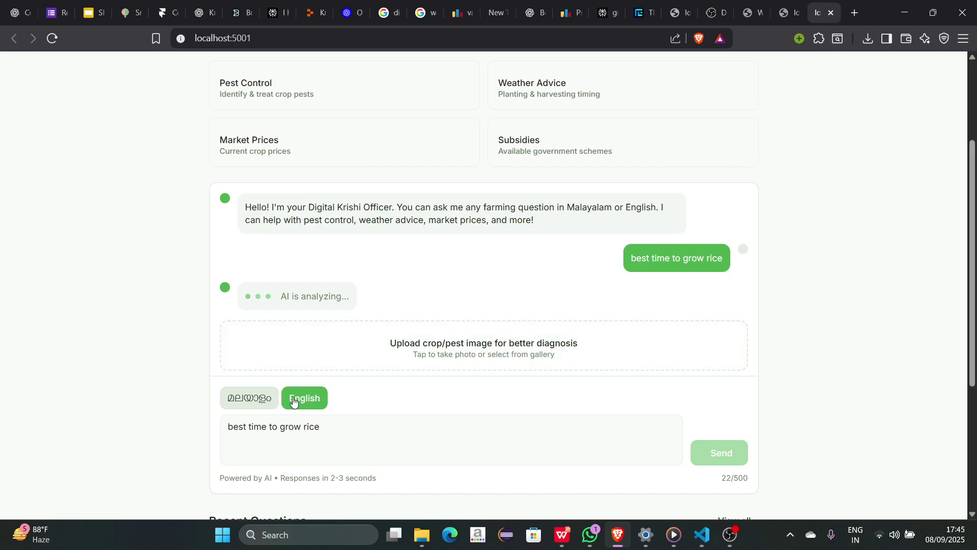
pyautogui.scroll(2, 257, 402)
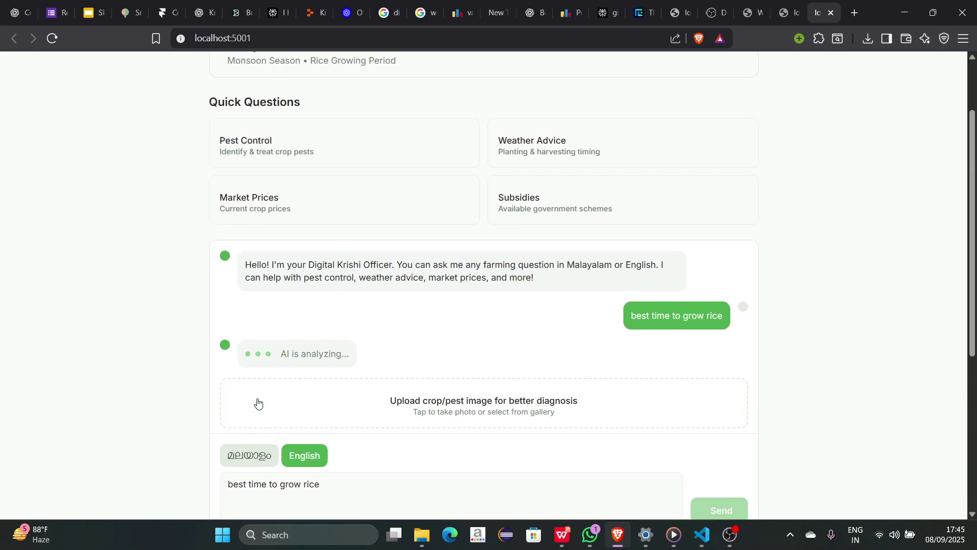
pyautogui.scroll(1, 257, 398)
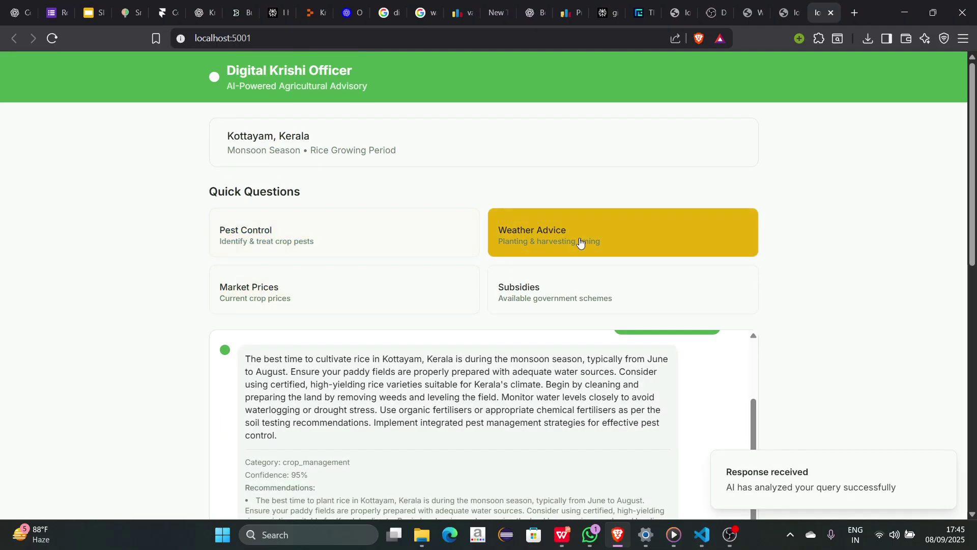
pyautogui.scroll(-2, 352, 317)
pyautogui.scroll(-1, 352, 318)
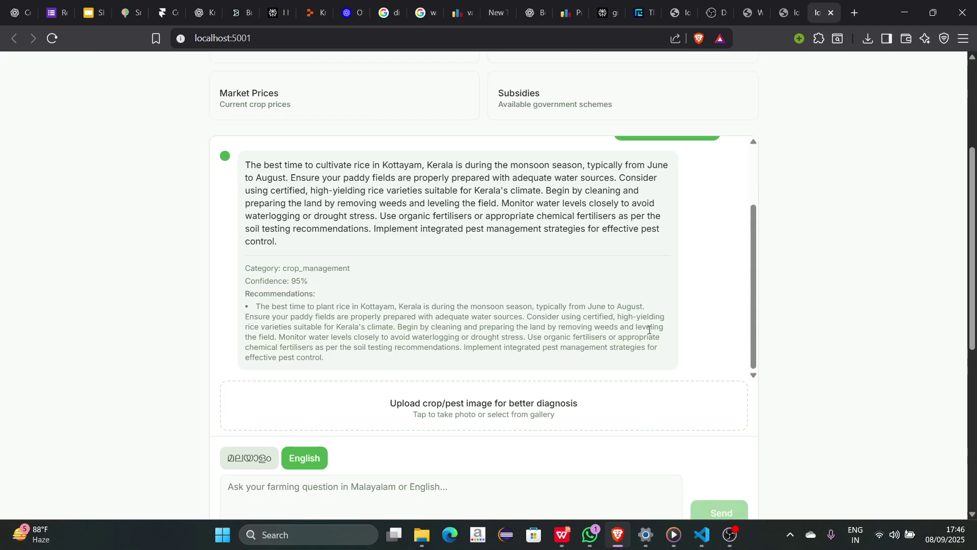
pyautogui.scroll(-2, 511, 401)
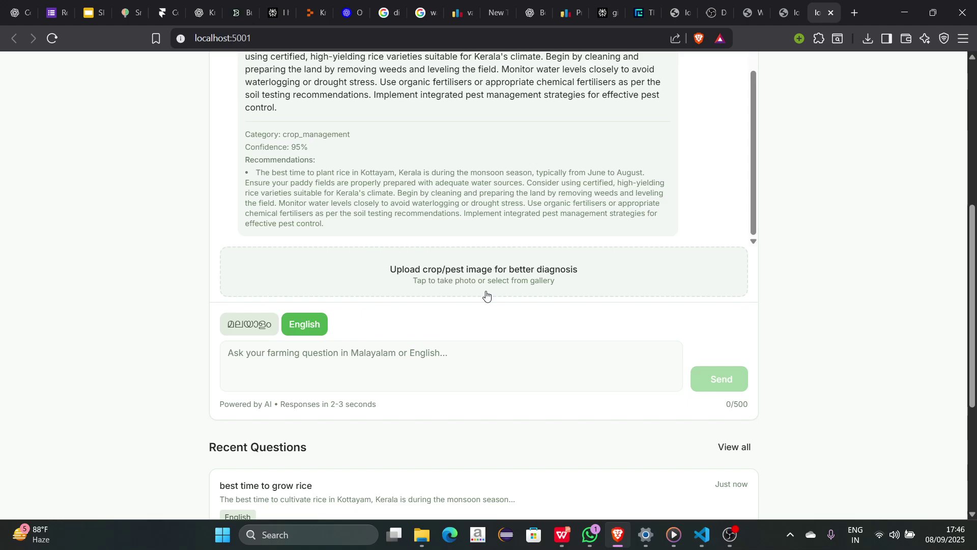
pyautogui.scroll(-2, 486, 296)
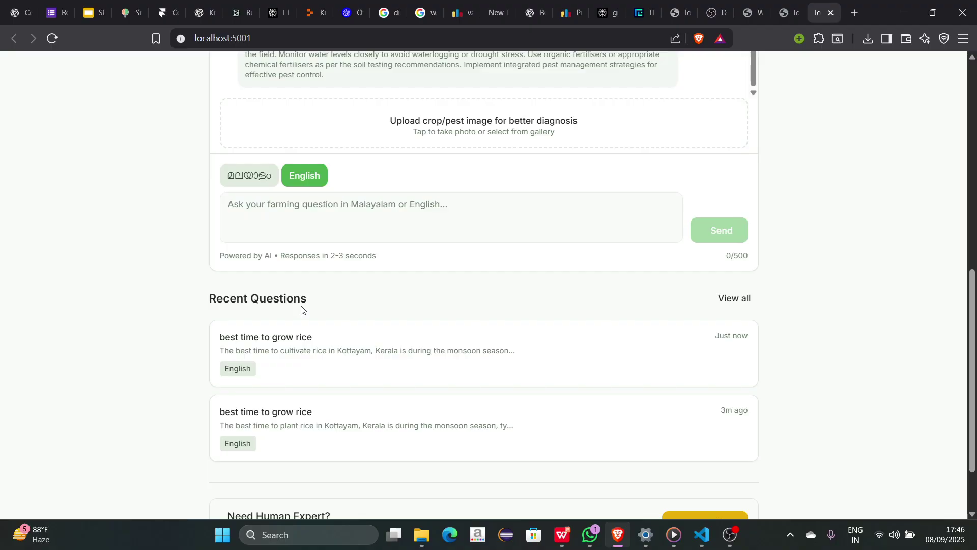
pyautogui.scroll(-1, 301, 309)
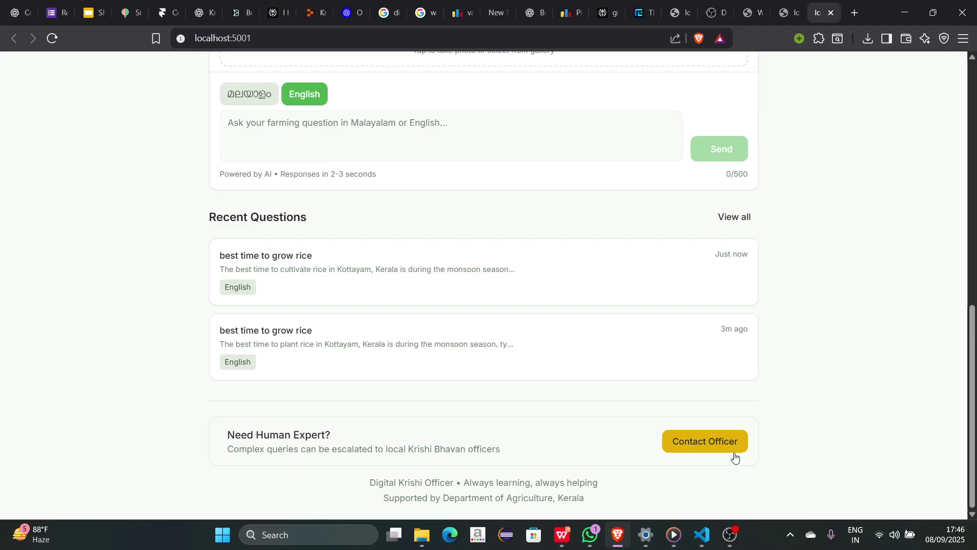
pyautogui.scroll(2, 735, 457)
pyautogui.scroll(3, 735, 457)
pyautogui.scroll(2, 734, 457)
pyautogui.scroll(1, 735, 457)
pyautogui.scroll(2, 734, 456)
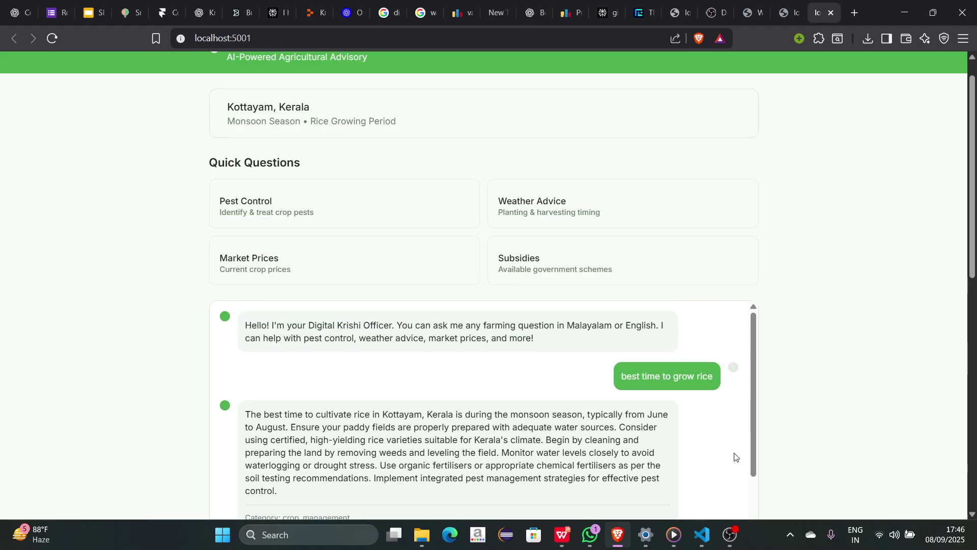
pyautogui.scroll(1, 828, 237)
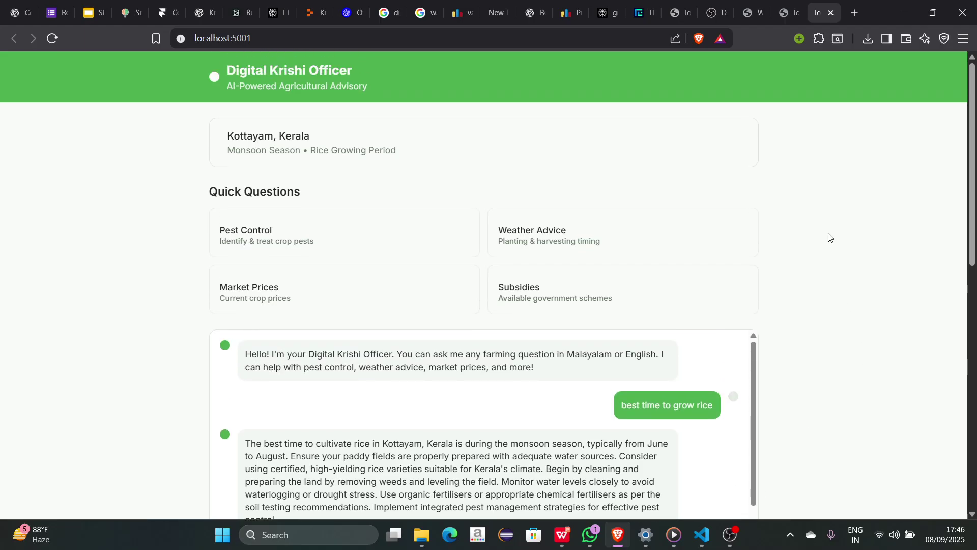